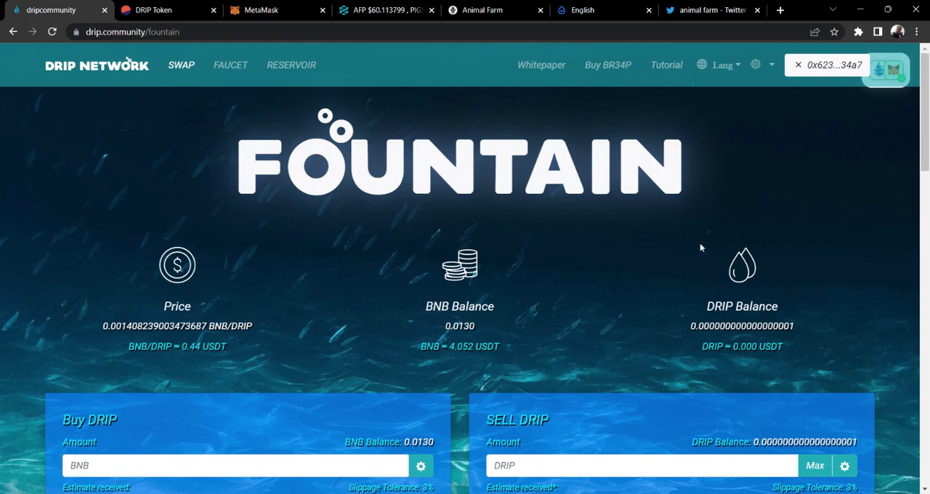
scroll(789, 239, "down", 3)
scroll(820, 291, "down", 3)
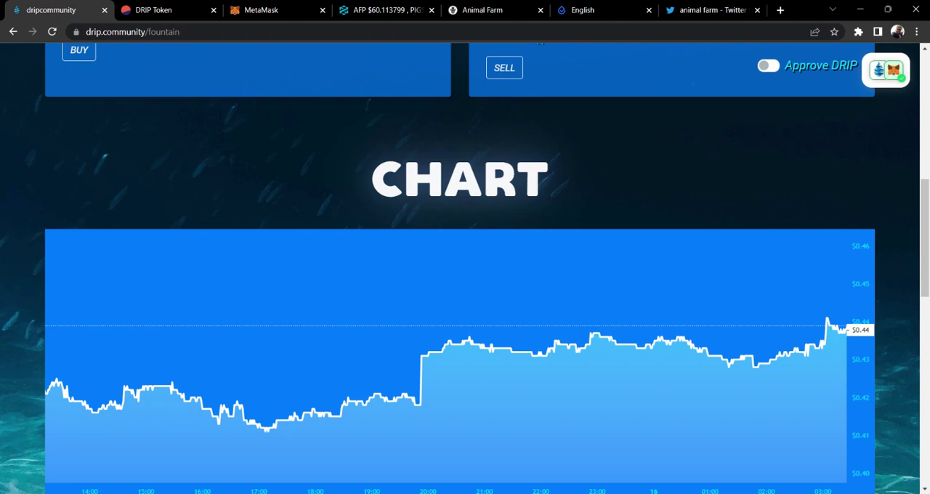
scroll(818, 349, "up", 2)
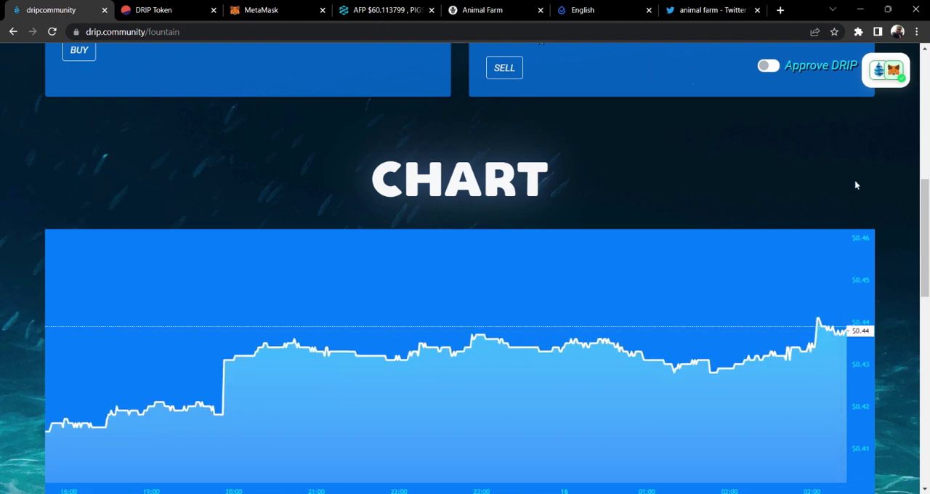
scroll(854, 185, "up", 4)
scroll(853, 204, "up", 3)
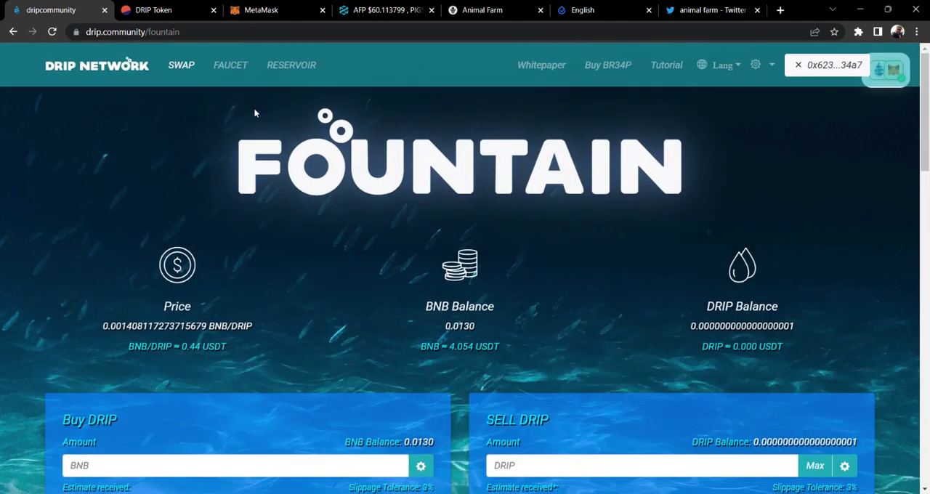
Step: Recompound (HYDRATE) the DRIP Faucet rewards and dismiss the Transaction Success dialog
left_click(230, 65)
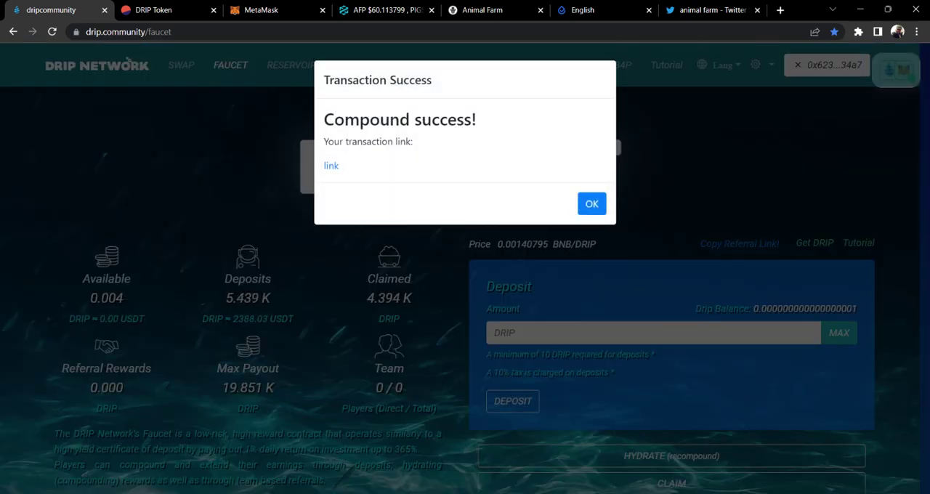
left_click(592, 205)
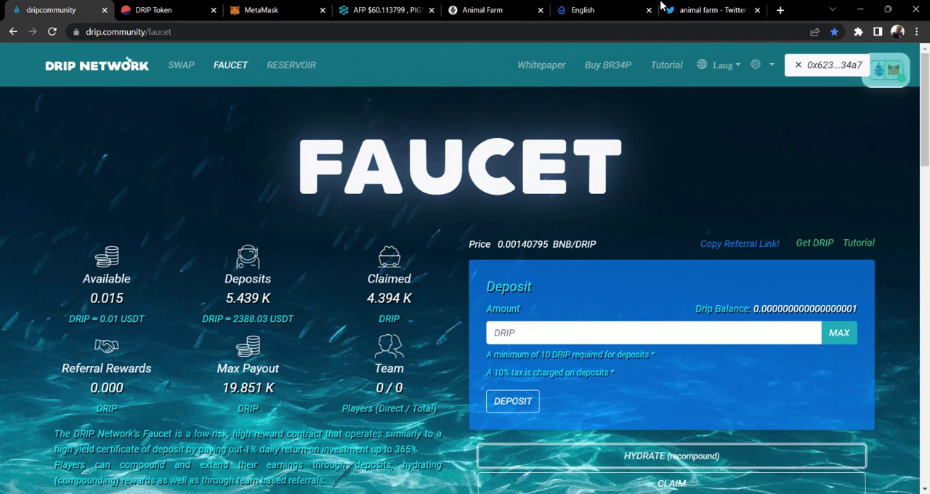
Step: Scroll through AnimalFarm's tweets, including the Piggy Plinko post, in the 'animal farm' search results
left_click(694, 10)
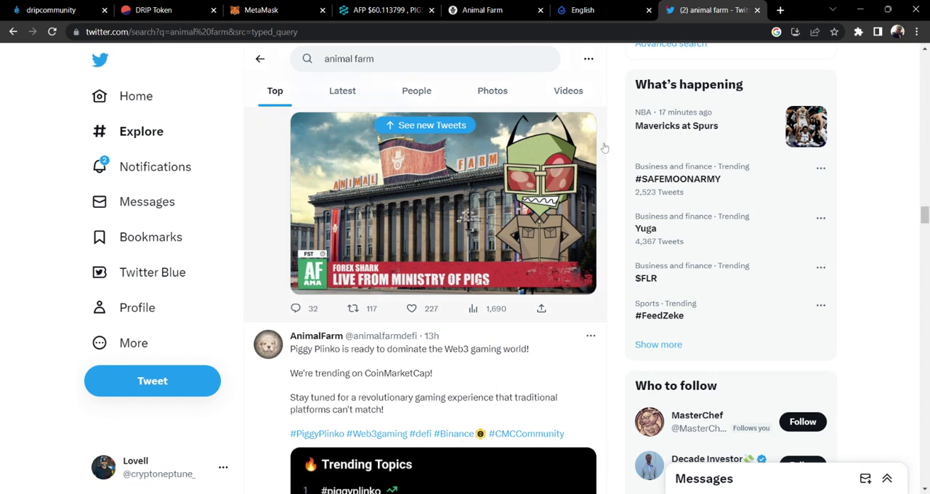
scroll(604, 148, "up", 3)
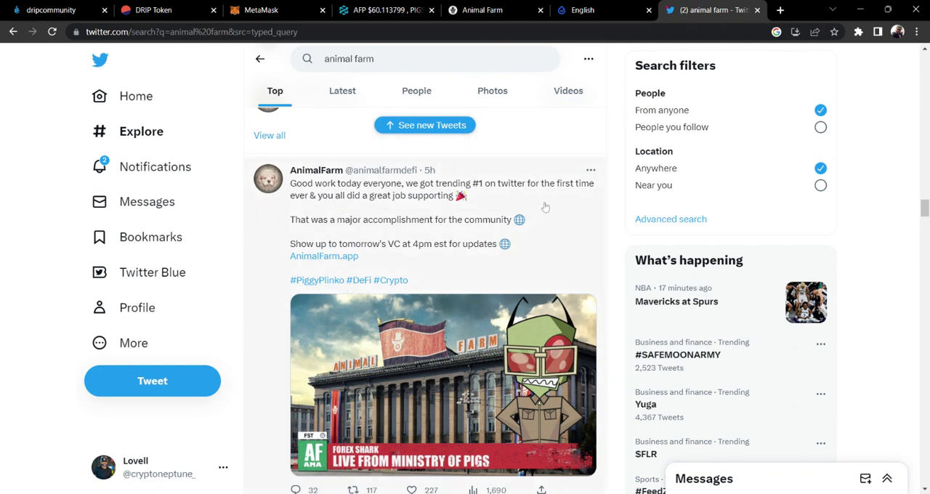
scroll(550, 200, "down", 1)
scroll(550, 202, "up", 1)
scroll(550, 207, "down", 2)
scroll(550, 211, "down", 2)
scroll(550, 218, "down", 1)
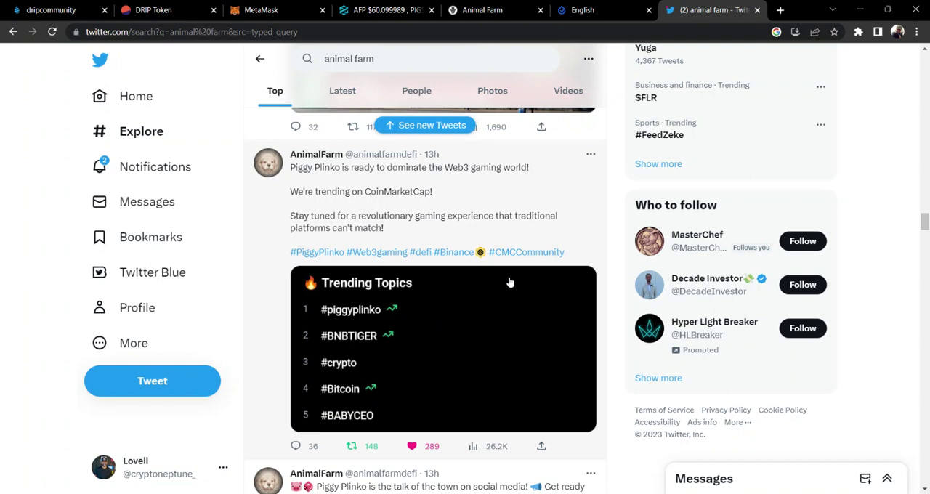
scroll(552, 259, "up", 1)
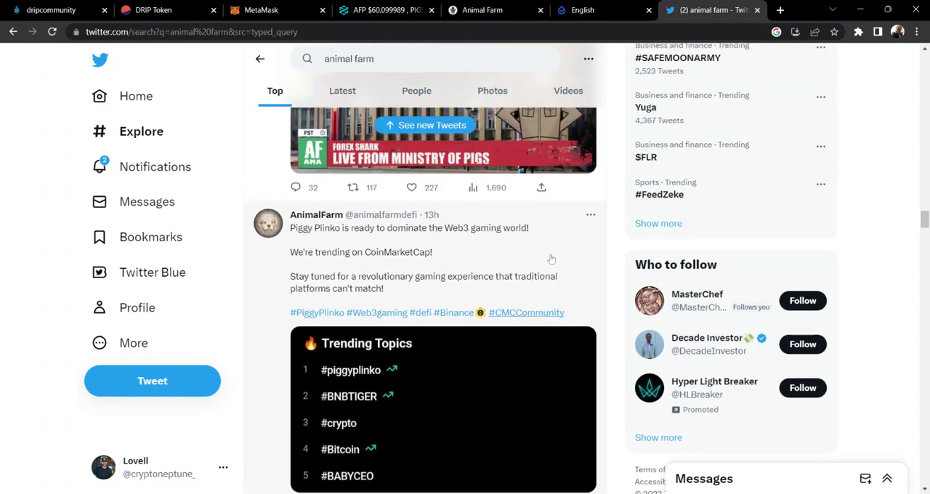
Step: Scroll through the AFP/BUSD price chart, trade history and contract details, then return to the top
left_click(400, 9)
scroll(768, 299, "up", 3)
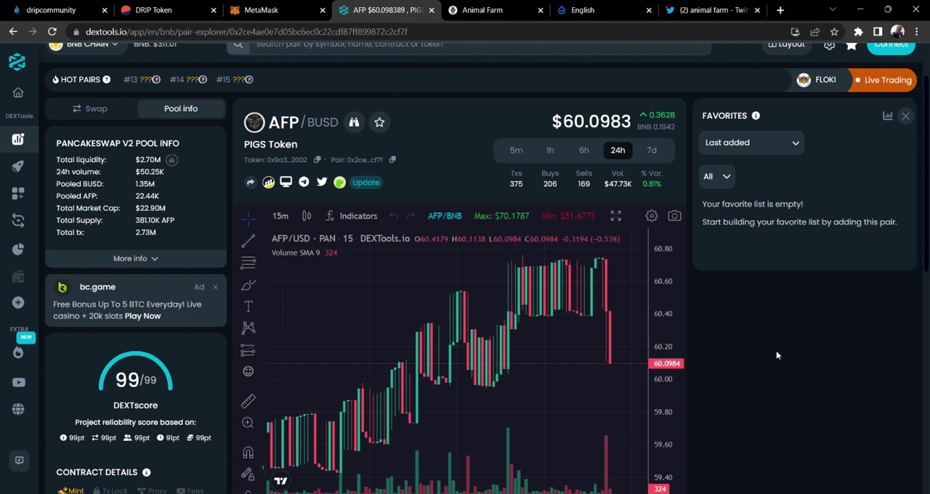
scroll(777, 354, "down", 2)
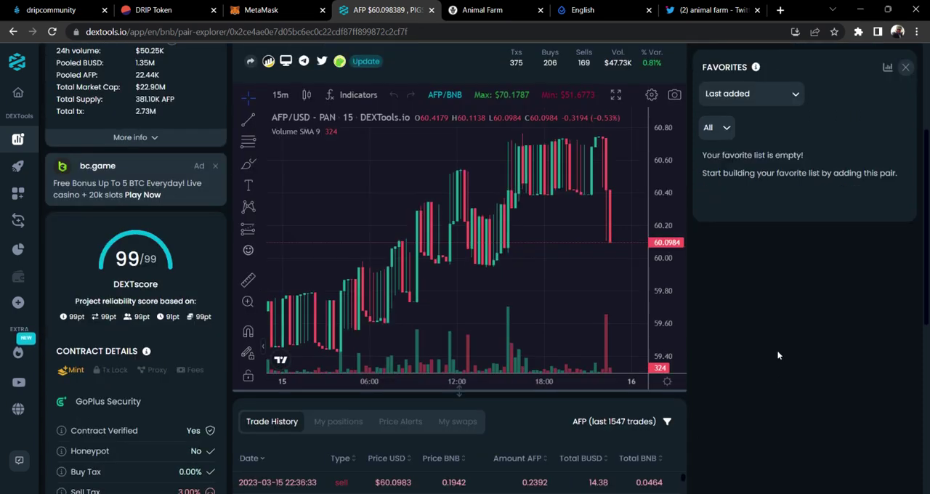
scroll(776, 355, "up", 1)
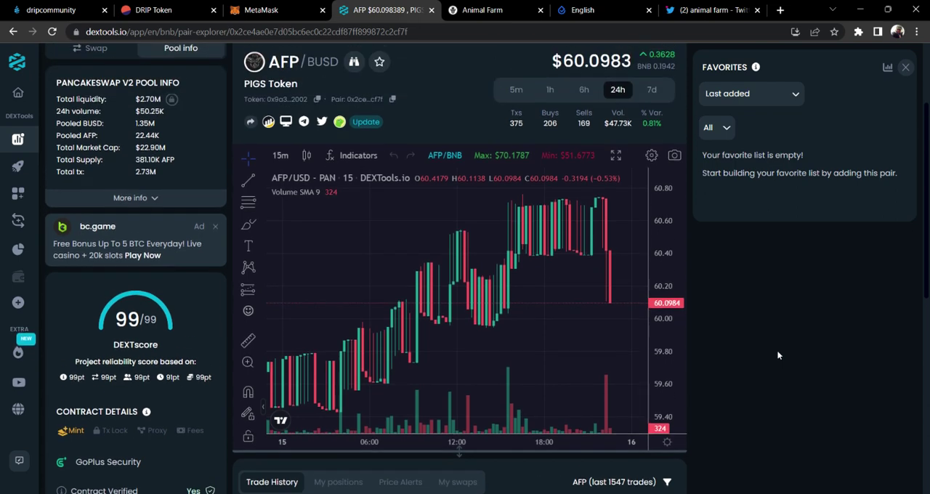
scroll(777, 354, "down", 4)
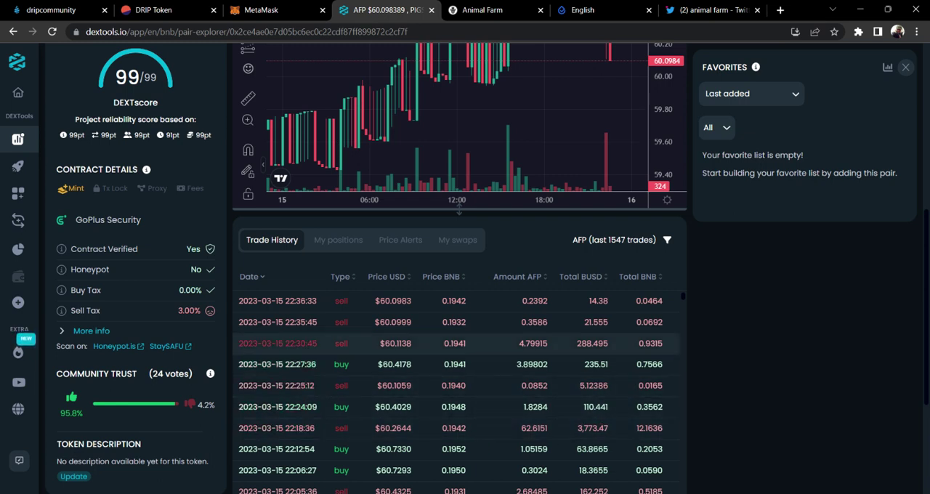
scroll(734, 372, "up", 5)
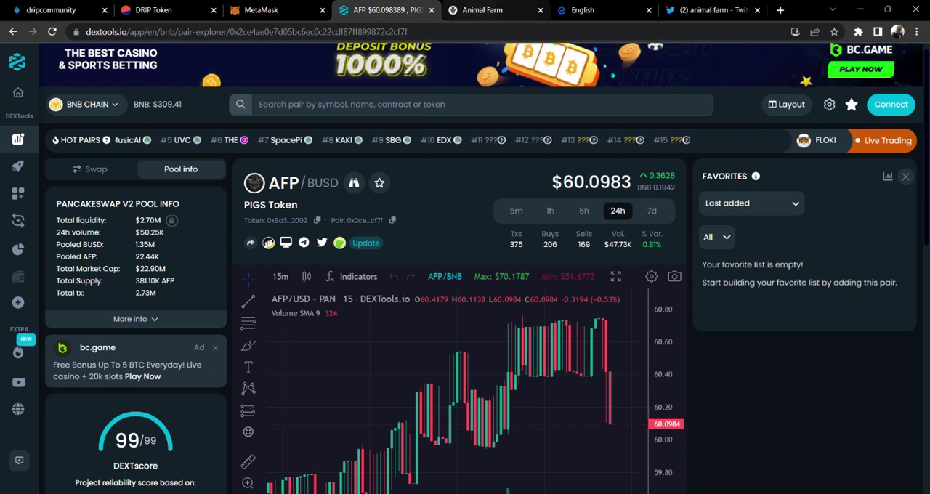
Step: Go to Animal Farm's PigPen page and view PIGS locked stats and Deposit/Withdraw panels
left_click(487, 11)
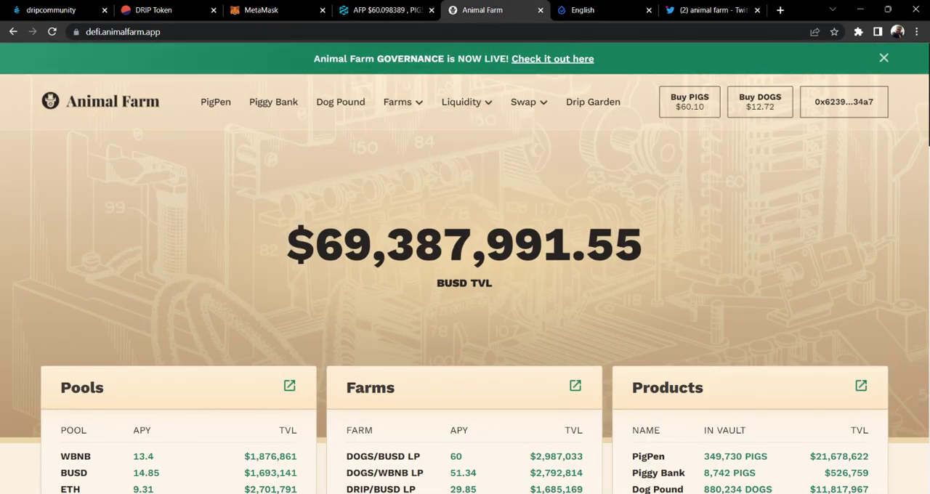
scroll(341, 223, "down", 1)
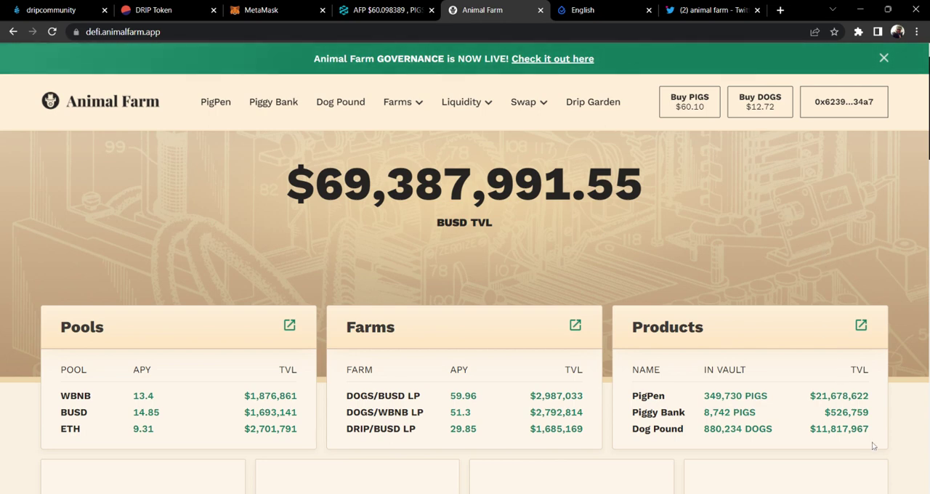
scroll(307, 180, "up", 1)
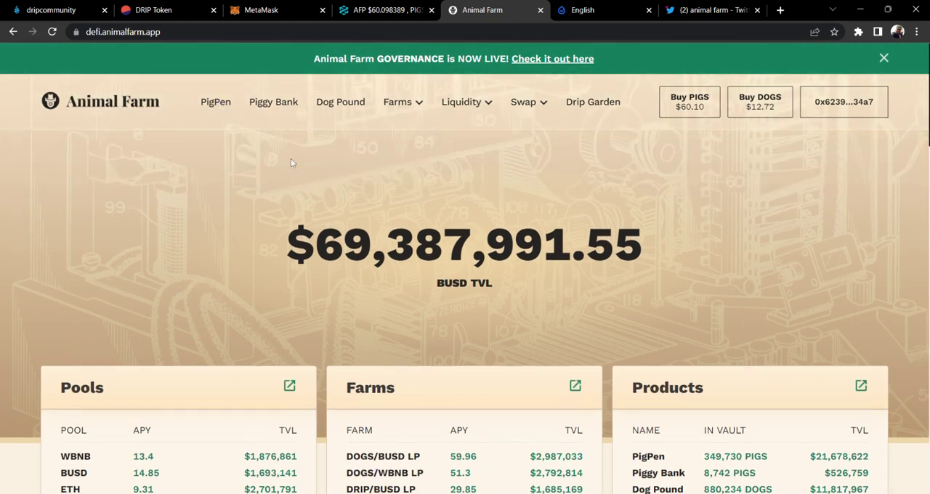
left_click(218, 102)
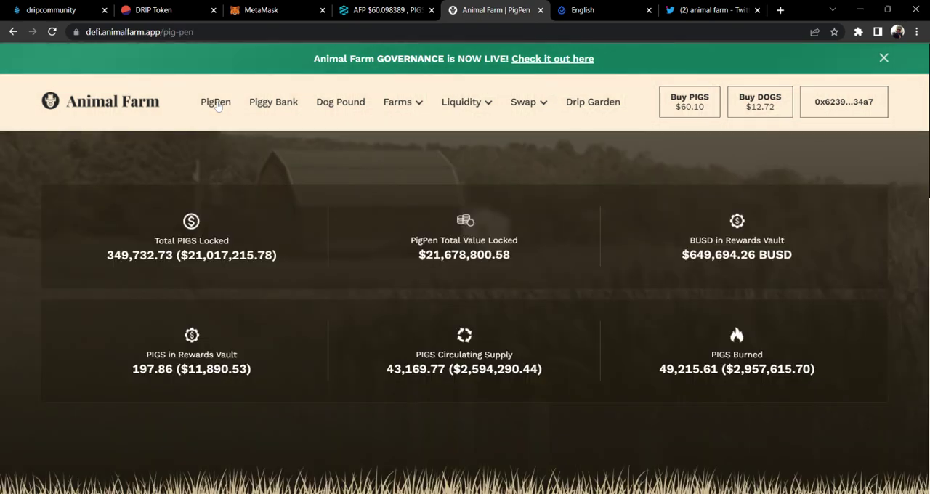
scroll(648, 192, "down", 2)
scroll(647, 192, "down", 2)
scroll(648, 192, "down", 2)
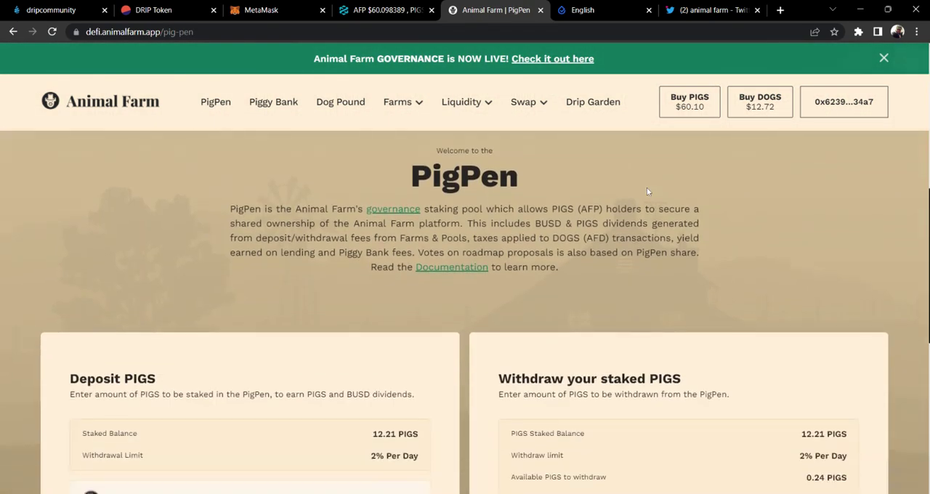
scroll(647, 192, "down", 2)
scroll(648, 192, "down", 2)
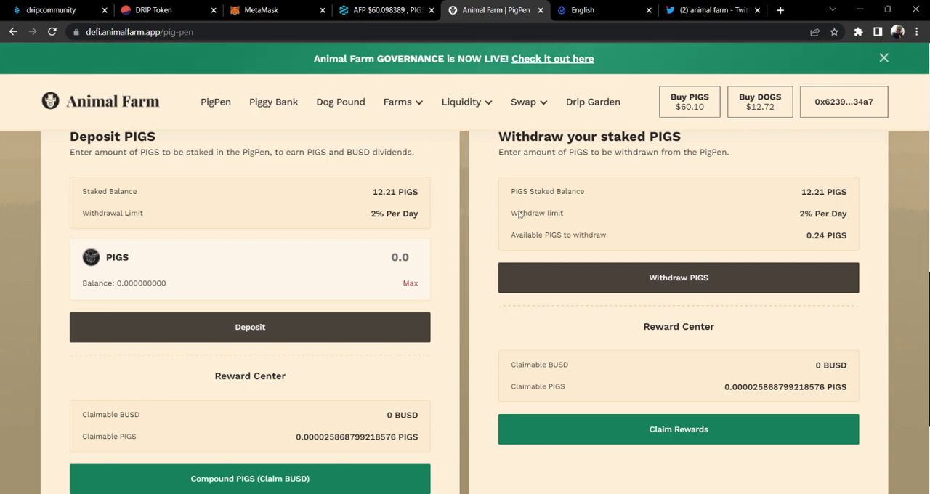
scroll(602, 218, "up", 3)
scroll(596, 182, "up", 3)
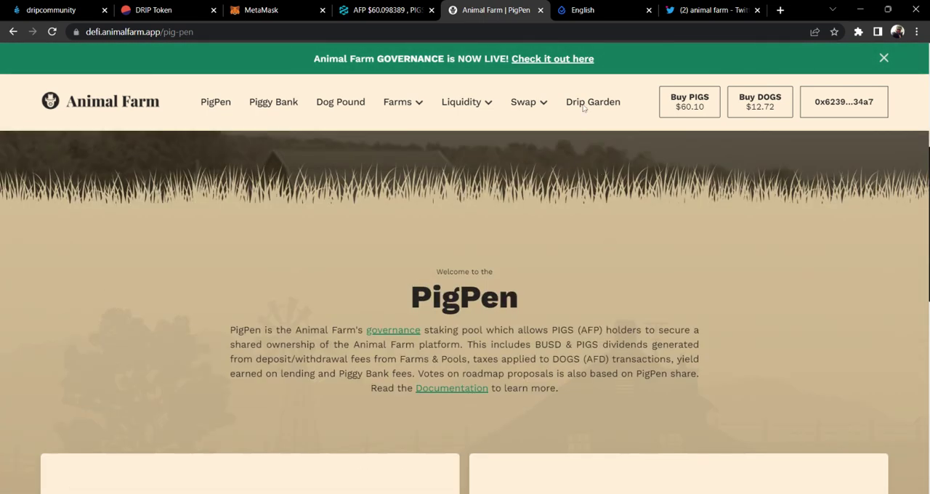
Step: Browse Drip Garden's Buy Plants with LP tokens and My Garden sections
left_click(593, 102)
scroll(747, 247, "down", 3)
scroll(747, 247, "down", 2)
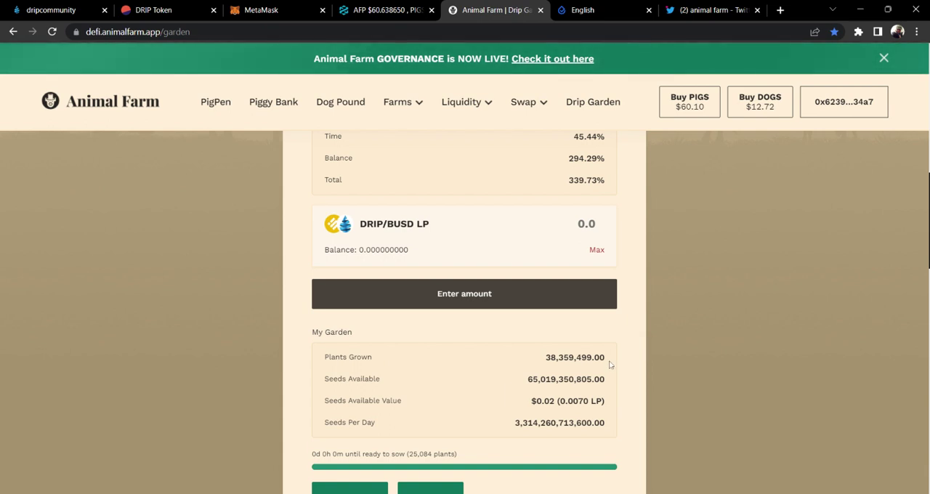
scroll(610, 365, "up", 2)
scroll(610, 364, "up", 3)
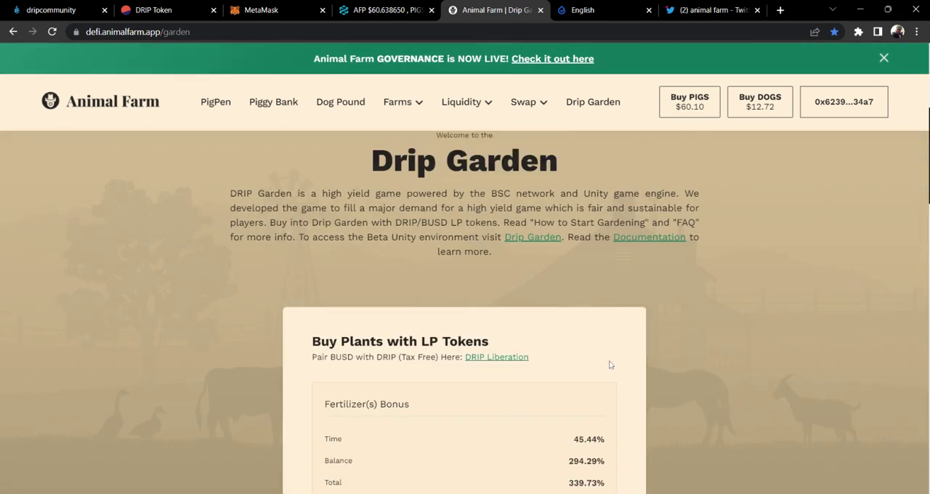
Step: Browse the DRIP/BUSD and WBNB/BUSD farm cards and the earnings panel
left_click(396, 104)
scroll(664, 259, "down", 3)
scroll(661, 265, "down", 3)
scroll(662, 265, "down", 1)
scroll(662, 265, "down", 1)
scroll(662, 265, "down", 2)
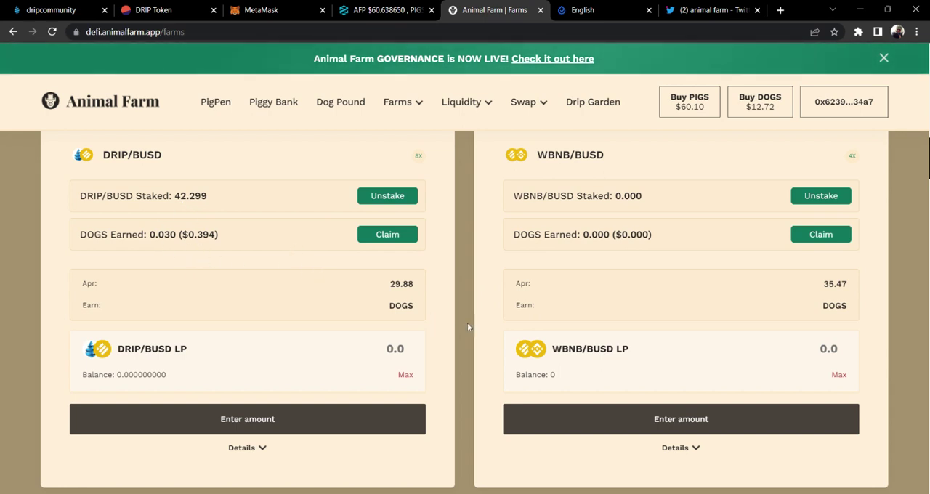
scroll(466, 328, "up", 3)
scroll(466, 328, "up", 3)
scroll(466, 329, "up", 4)
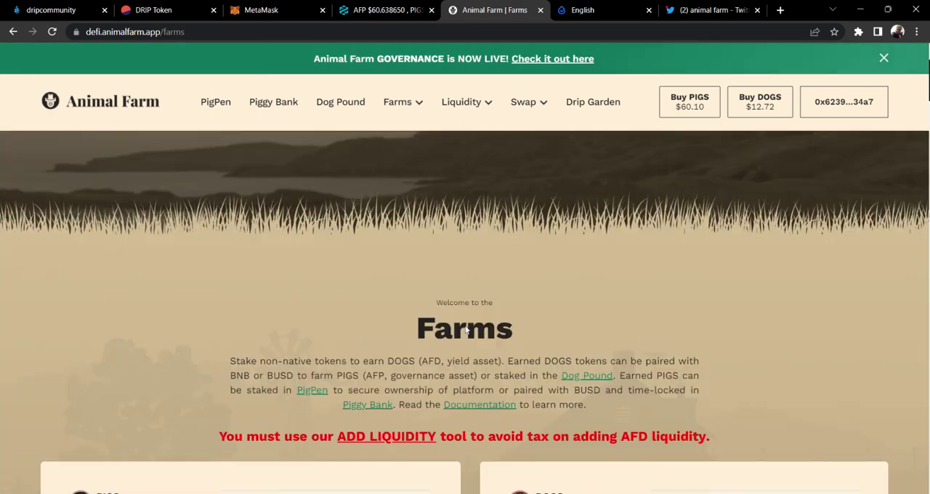
scroll(467, 328, "up", 3)
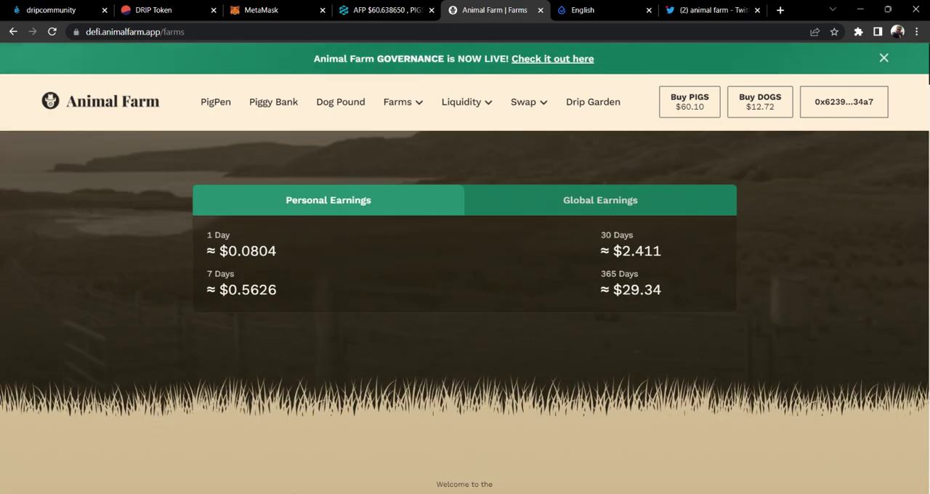
Step: Return to Animal Farm's home page and open Docs & Whitepaper from the footer
left_click(209, 107)
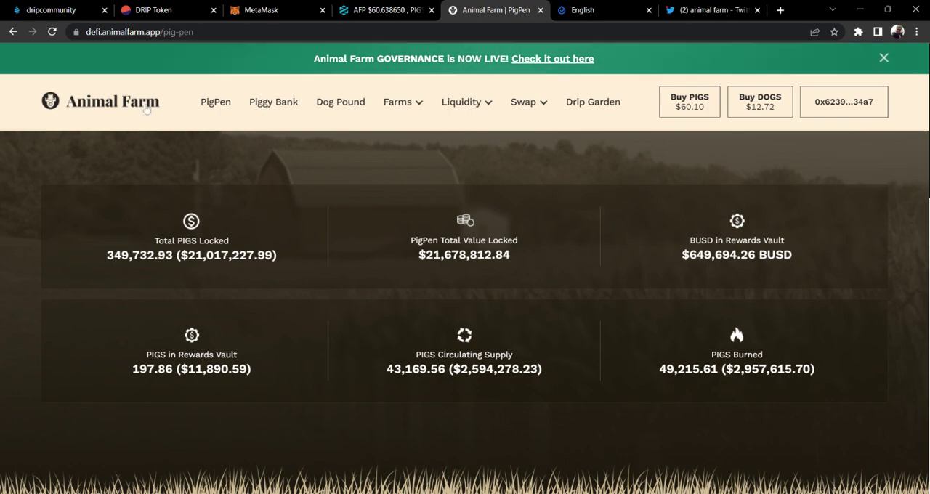
left_click(101, 102)
scroll(647, 181, "down", 5)
scroll(654, 196, "down", 5)
scroll(669, 218, "down", 5)
scroll(691, 247, "down", 3)
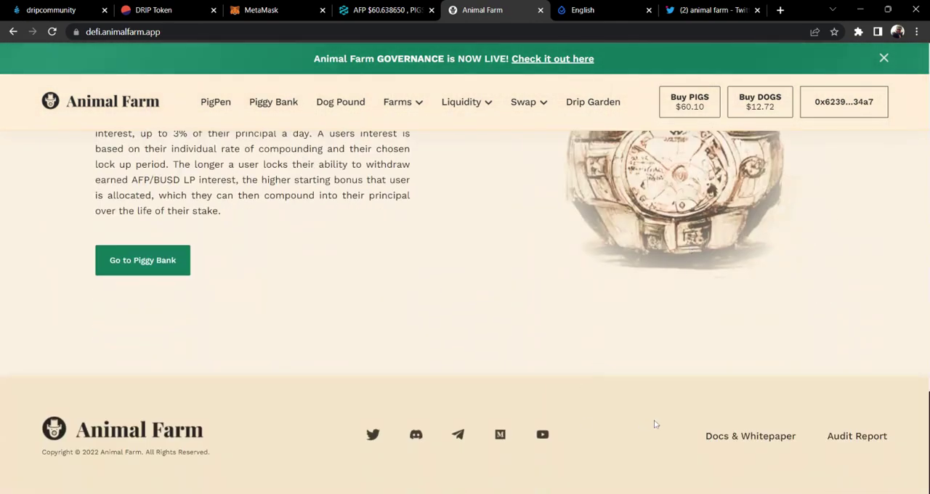
left_click(727, 439)
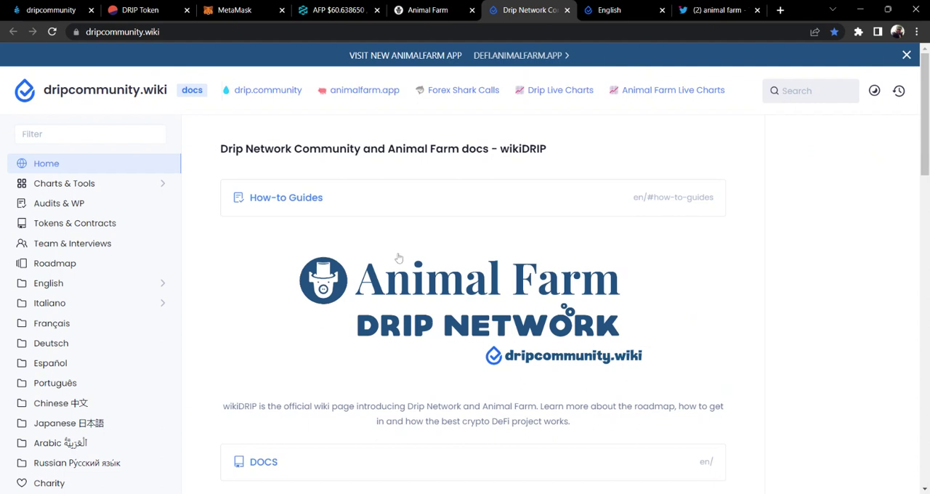
Step: Open the English AnimalFarm Piggy Plinko doc and scroll through its Dog Mode and BankRoll sections
left_click(53, 287)
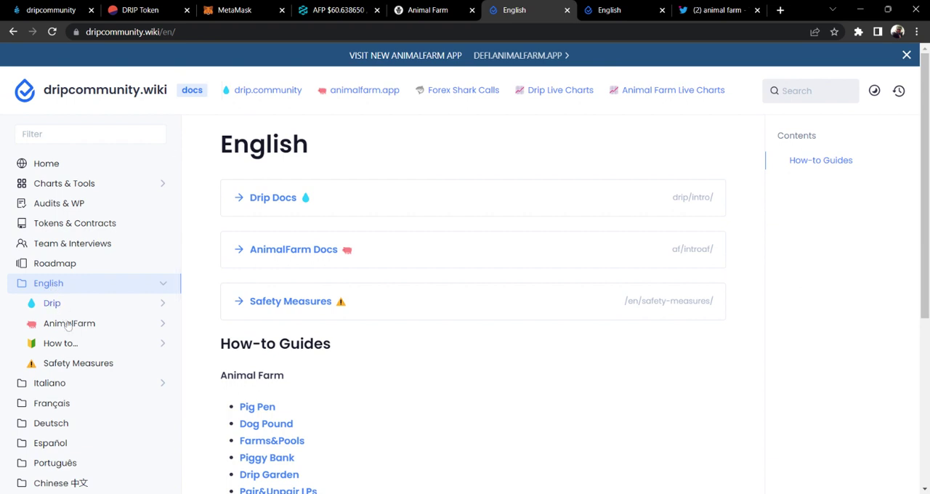
left_click(69, 324)
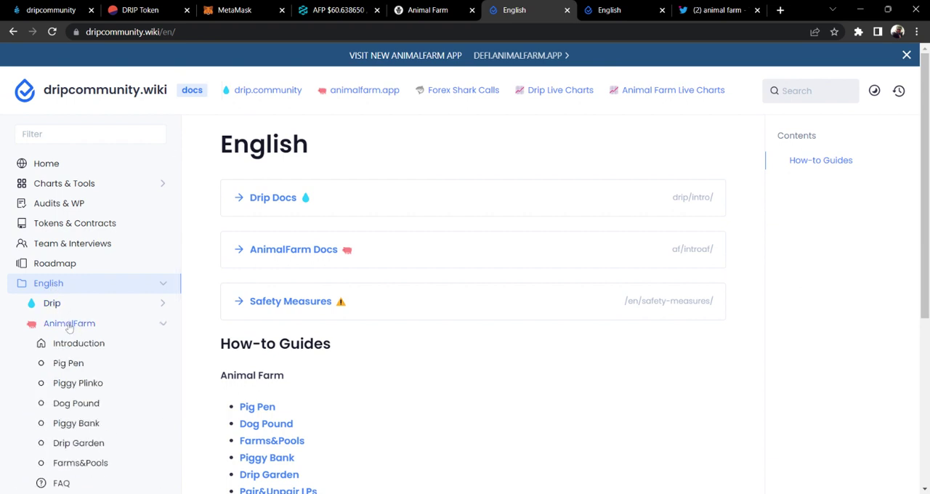
scroll(71, 329, "down", 1)
left_click(72, 329)
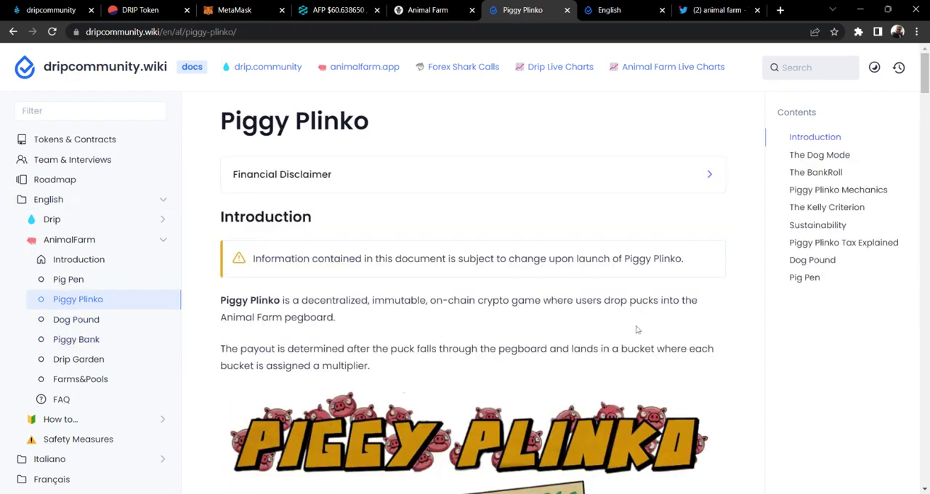
left_click(433, 20)
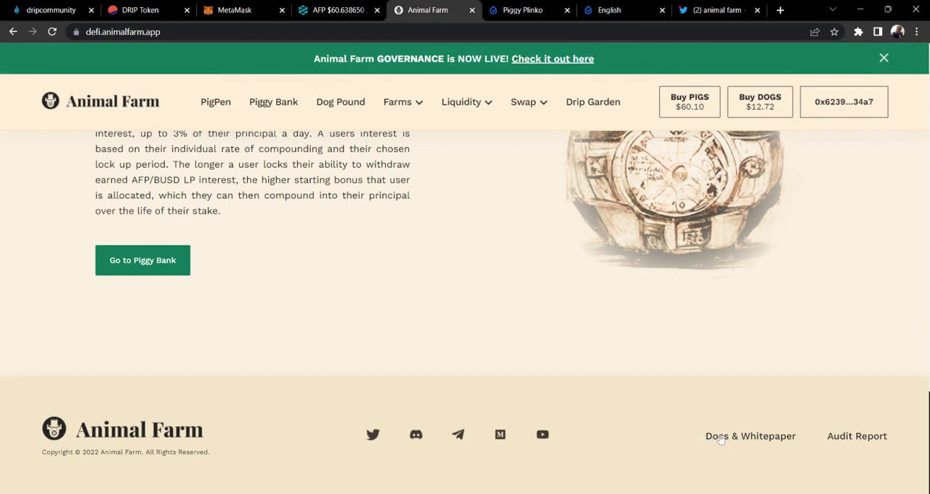
left_click(520, 14)
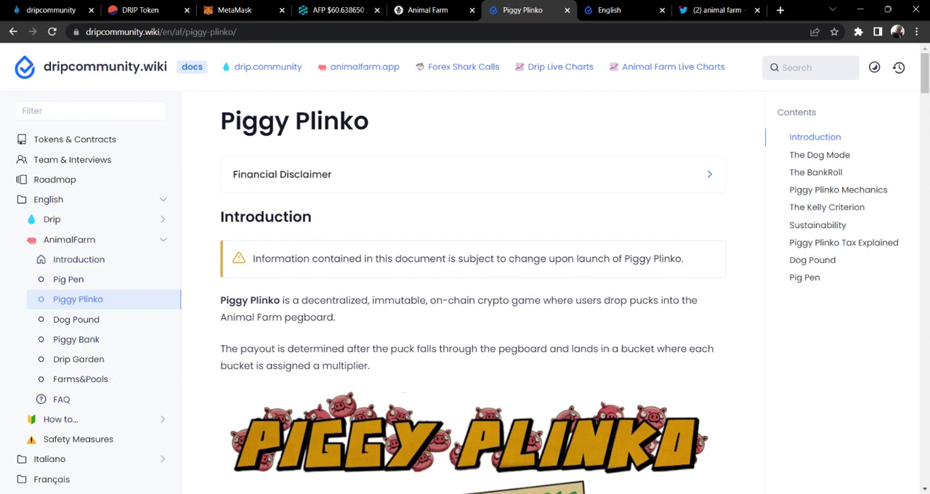
scroll(622, 302, "down", 1)
scroll(623, 301, "down", 1)
scroll(643, 300, "down", 1)
scroll(662, 299, "down", 1)
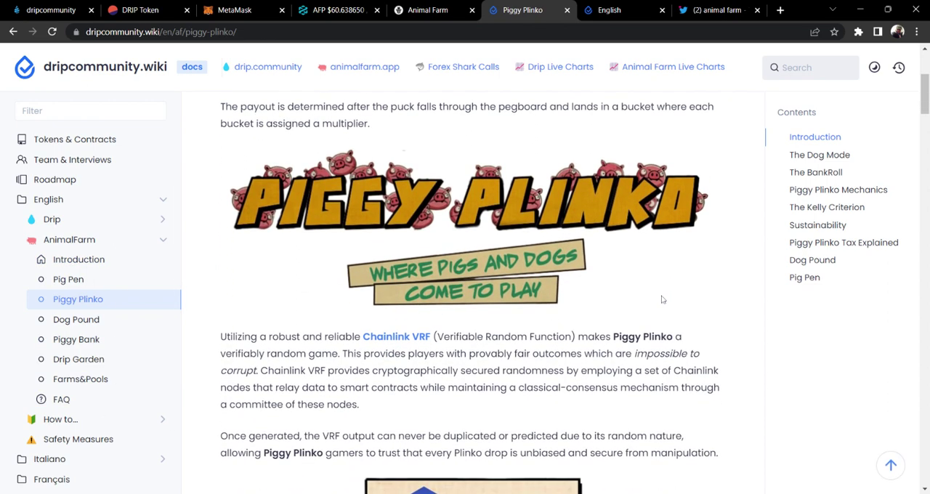
scroll(604, 318, "down", 1)
scroll(602, 325, "down", 2)
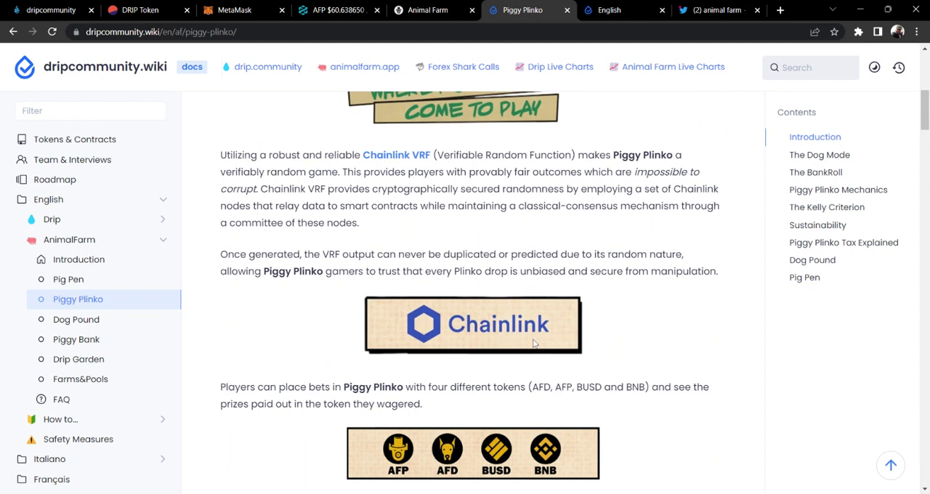
scroll(549, 343, "up", 2)
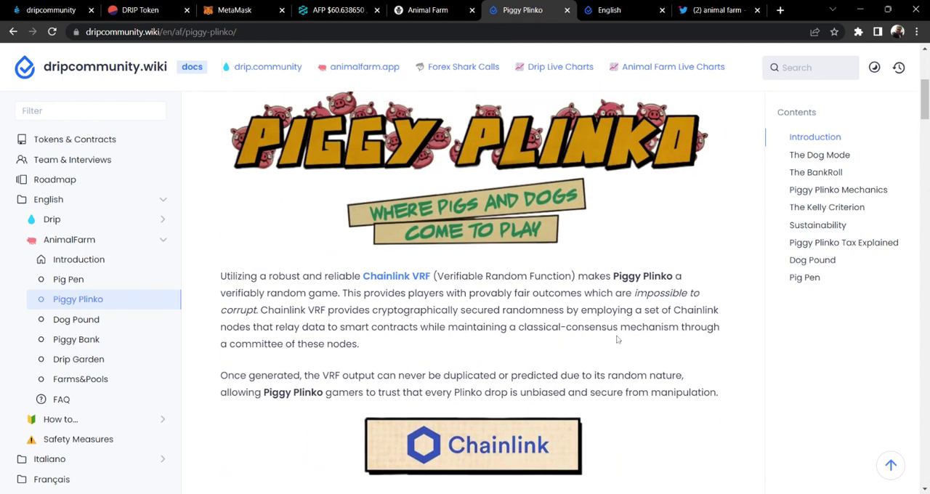
scroll(642, 342, "down", 2)
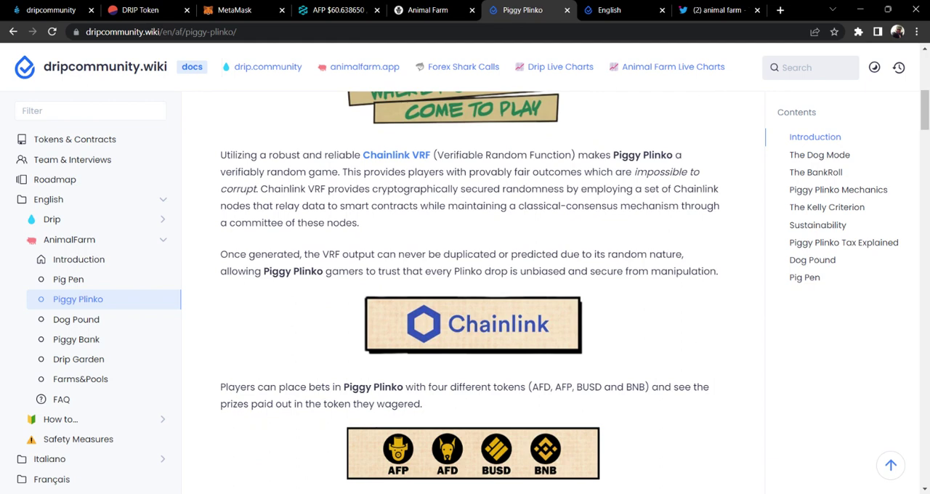
scroll(575, 338, "down", 3)
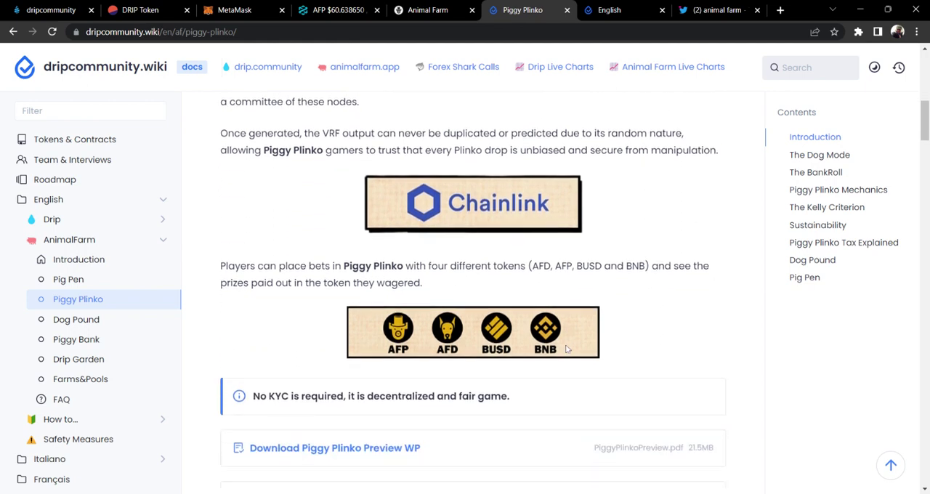
scroll(573, 349, "down", 3)
scroll(551, 337, "down", 2)
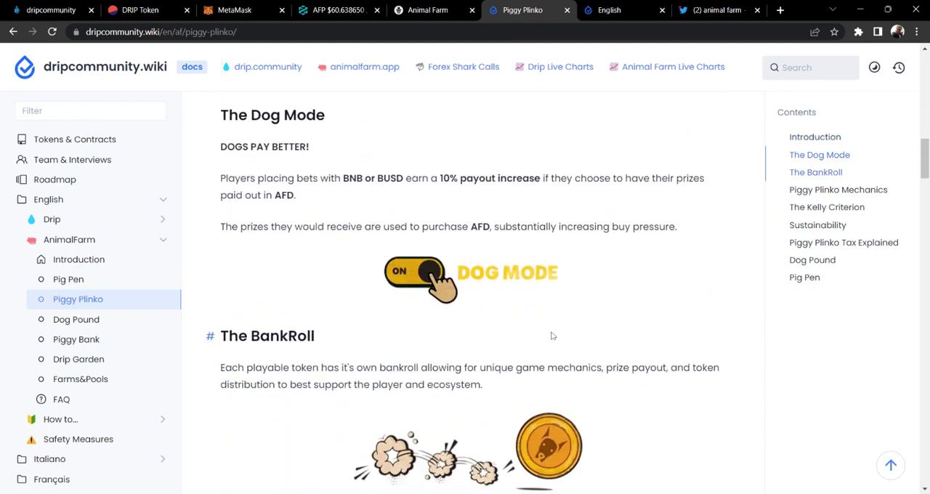
scroll(551, 338, "down", 1)
scroll(552, 338, "up", 1)
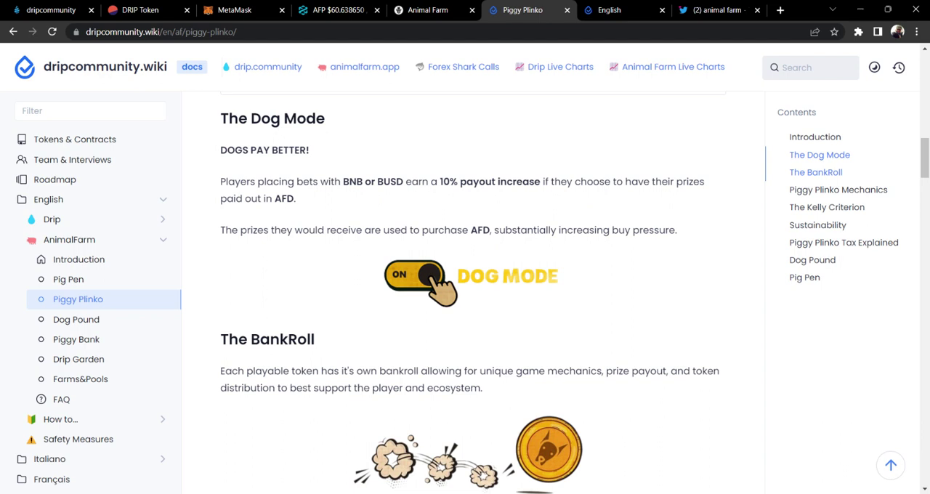
scroll(658, 277, "down", 3)
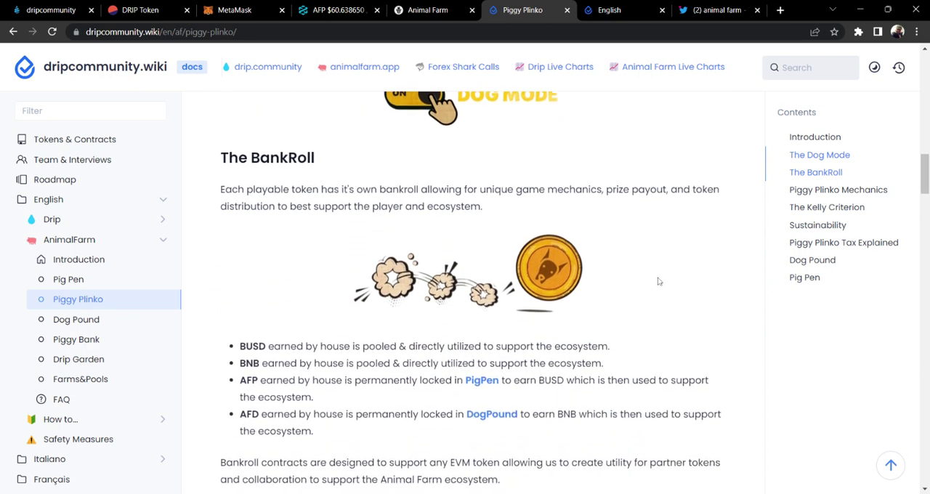
scroll(659, 281, "down", 2)
scroll(659, 281, "down", 3)
scroll(659, 281, "down", 1)
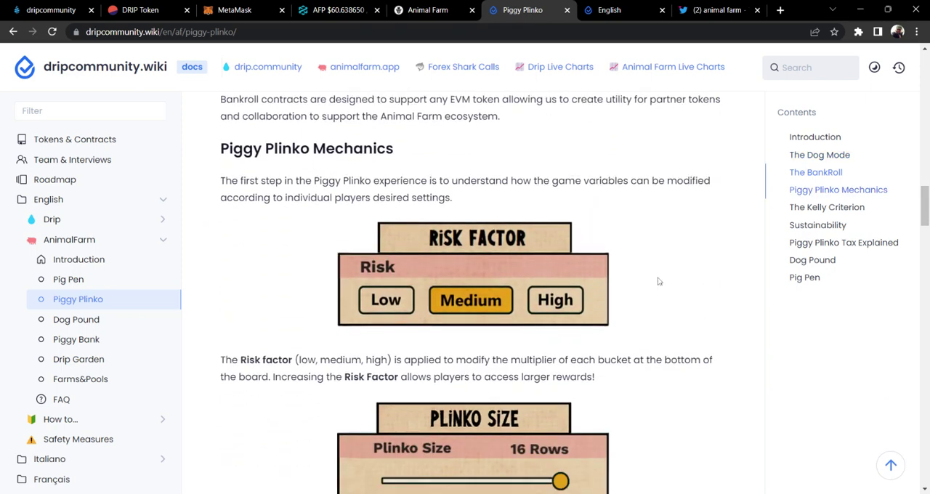
scroll(659, 281, "down", 1)
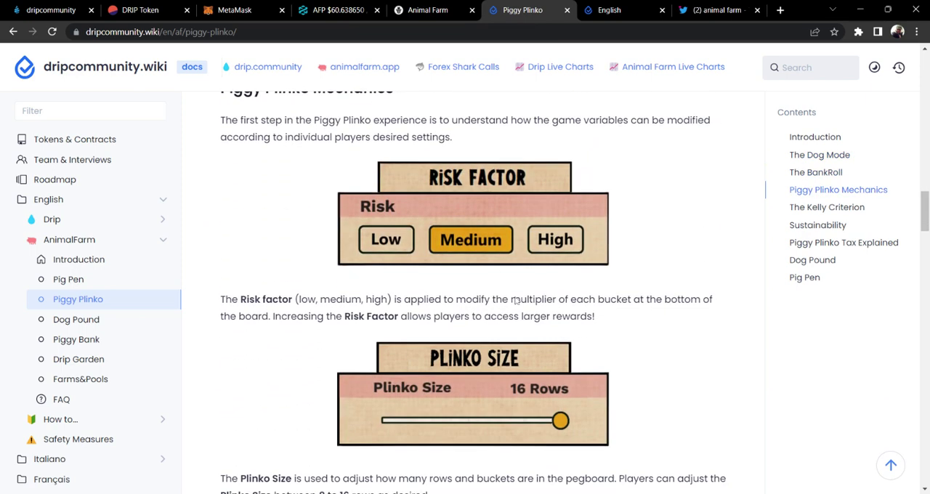
scroll(393, 146, "up", 1)
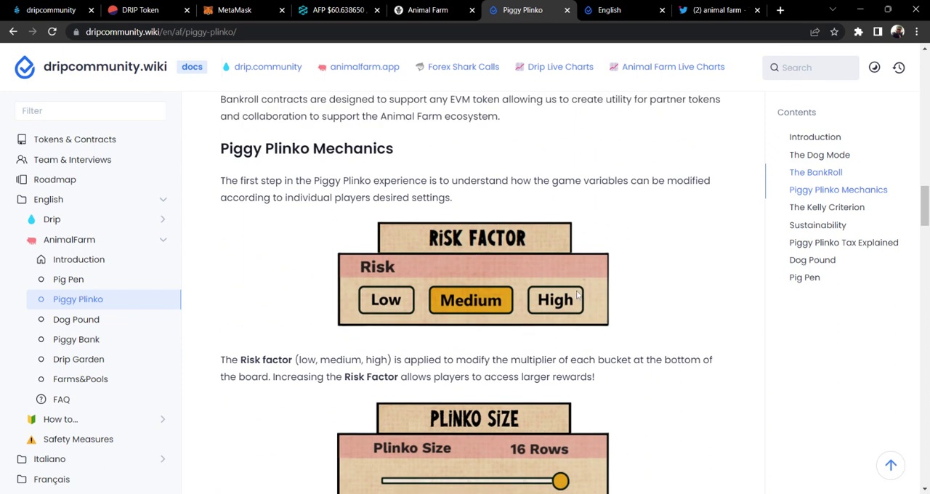
scroll(562, 251, "down", 1)
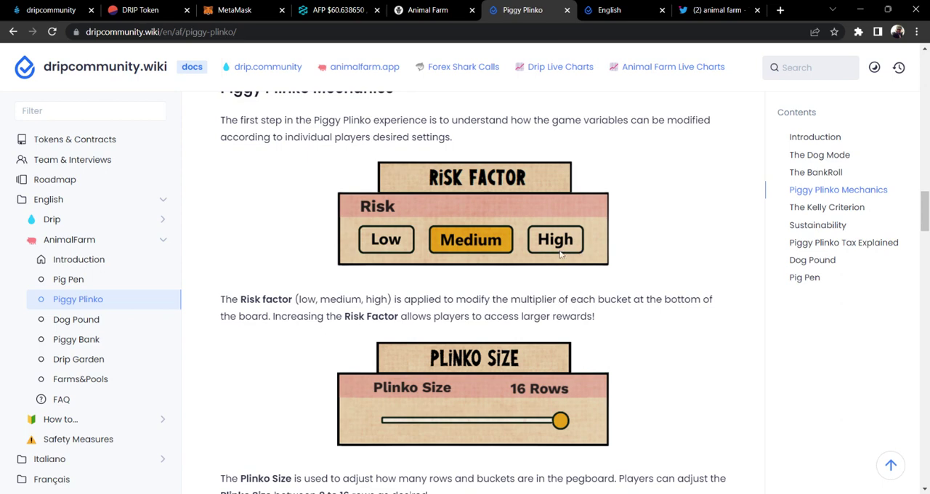
scroll(650, 324, "down", 1)
scroll(650, 324, "down", 6)
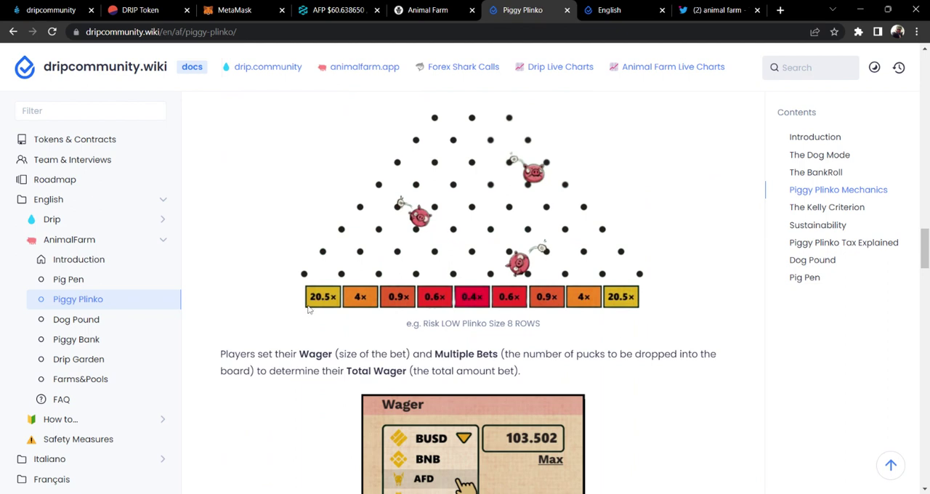
scroll(579, 297, "up", 2)
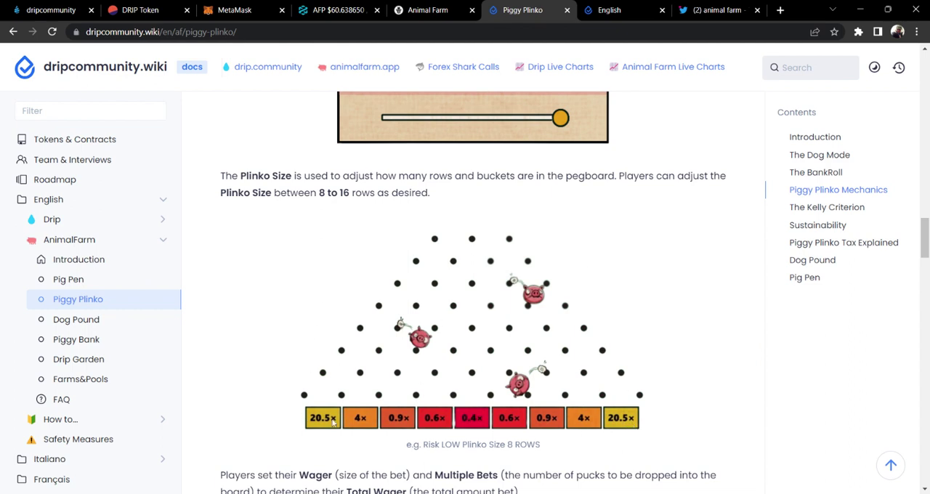
scroll(685, 426, "down", 2)
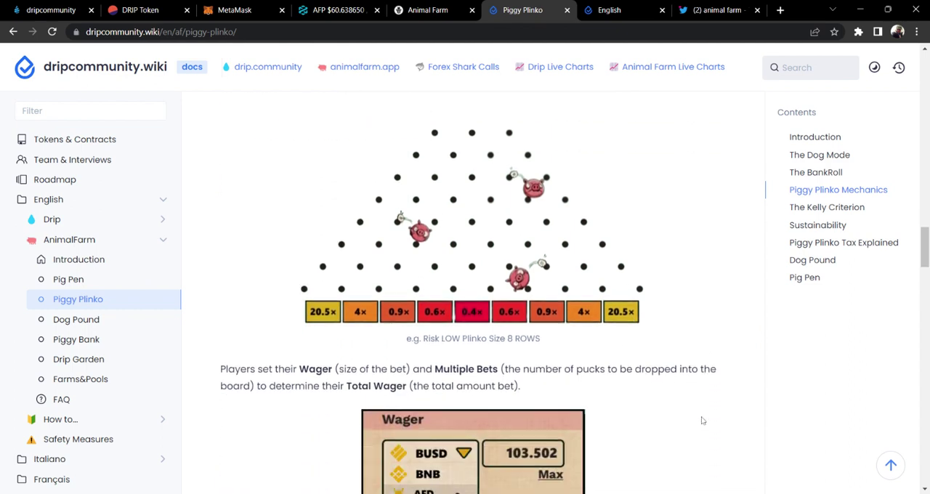
scroll(690, 423, "down", 1)
scroll(703, 419, "down", 1)
scroll(703, 420, "up", 1)
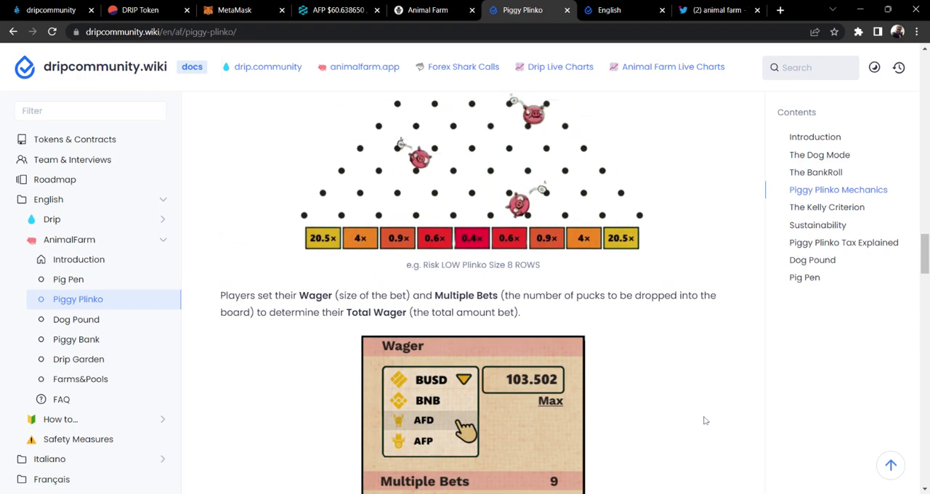
scroll(703, 420, "up", 5)
scroll(703, 420, "up", 4)
scroll(703, 420, "up", 4)
scroll(703, 420, "up", 2)
scroll(703, 420, "up", 2)
scroll(703, 420, "up", 1)
scroll(703, 420, "up", 2)
scroll(703, 420, "up", 3)
scroll(704, 420, "up", 3)
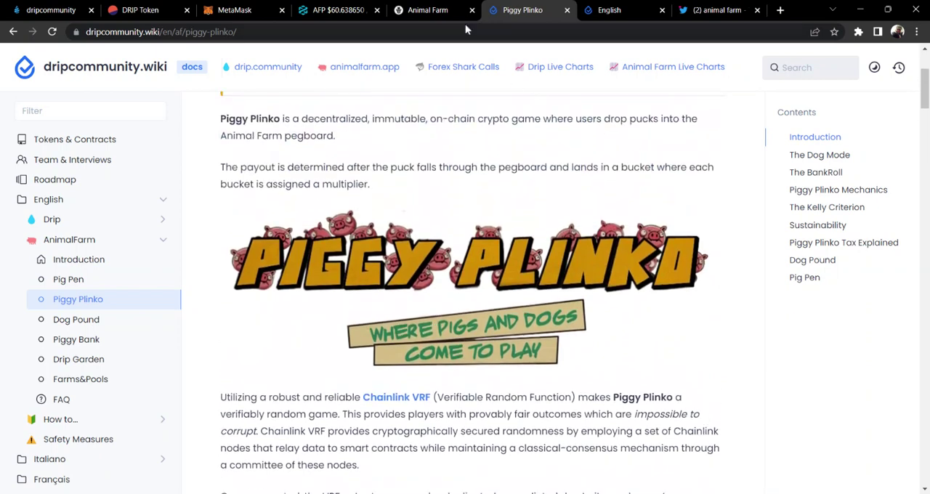
Step: Back on the Animal Farm home page, scroll up from the footer to the PigPen governance staking section
left_click(405, 12)
scroll(487, 241, "up", 5)
scroll(489, 239, "up", 5)
scroll(488, 239, "up", 3)
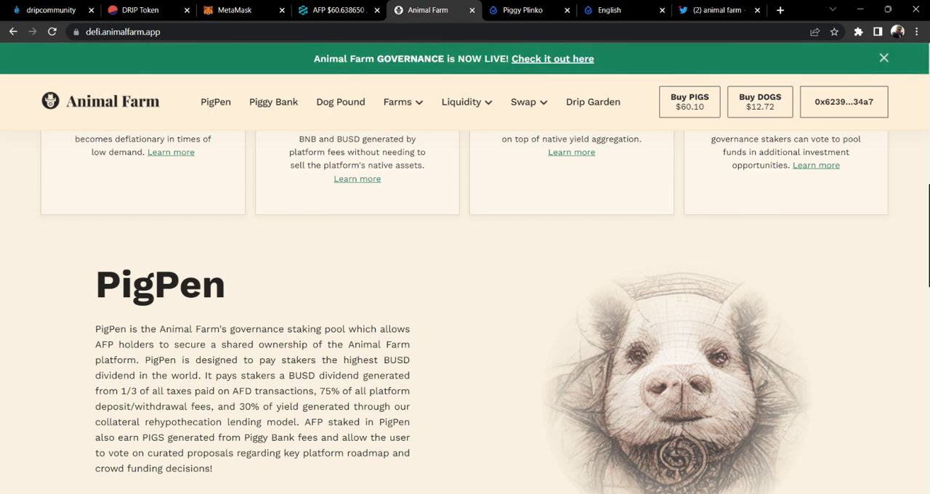
scroll(486, 239, "up", 3)
scroll(486, 239, "up", 7)
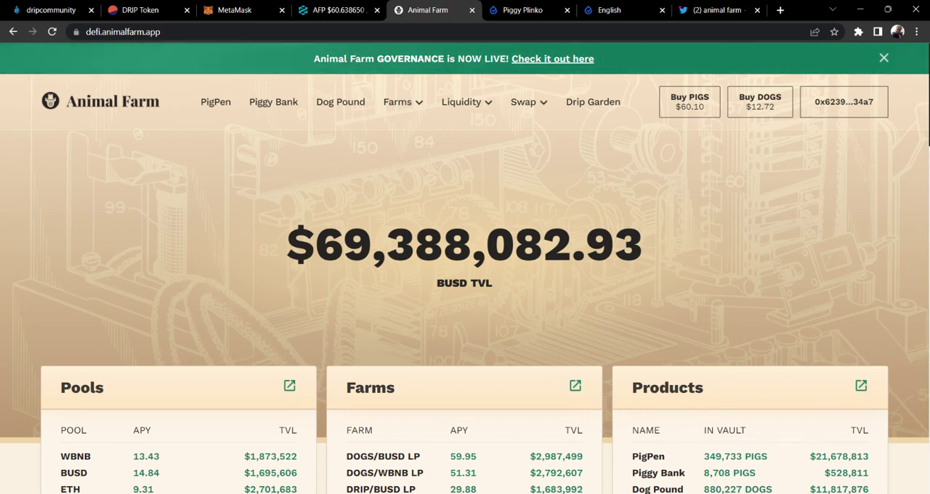
scroll(338, 265, "down", 2)
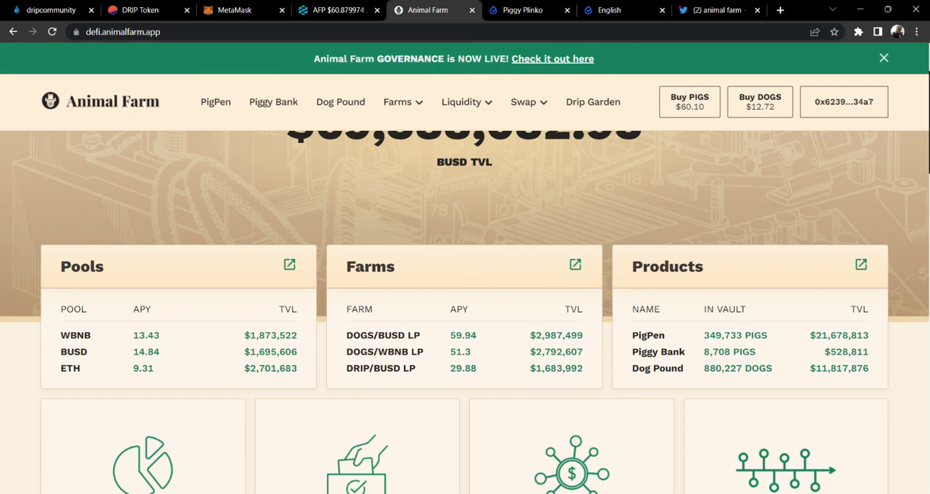
scroll(477, 311, "up", 2)
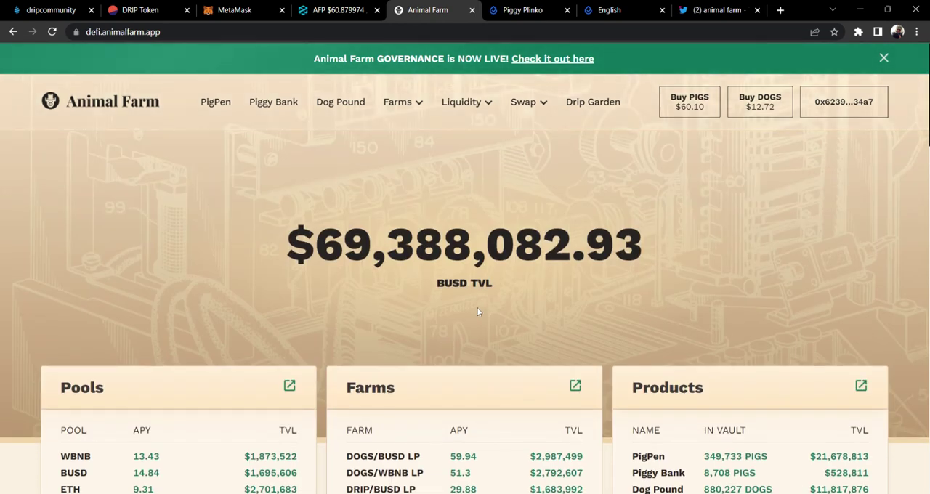